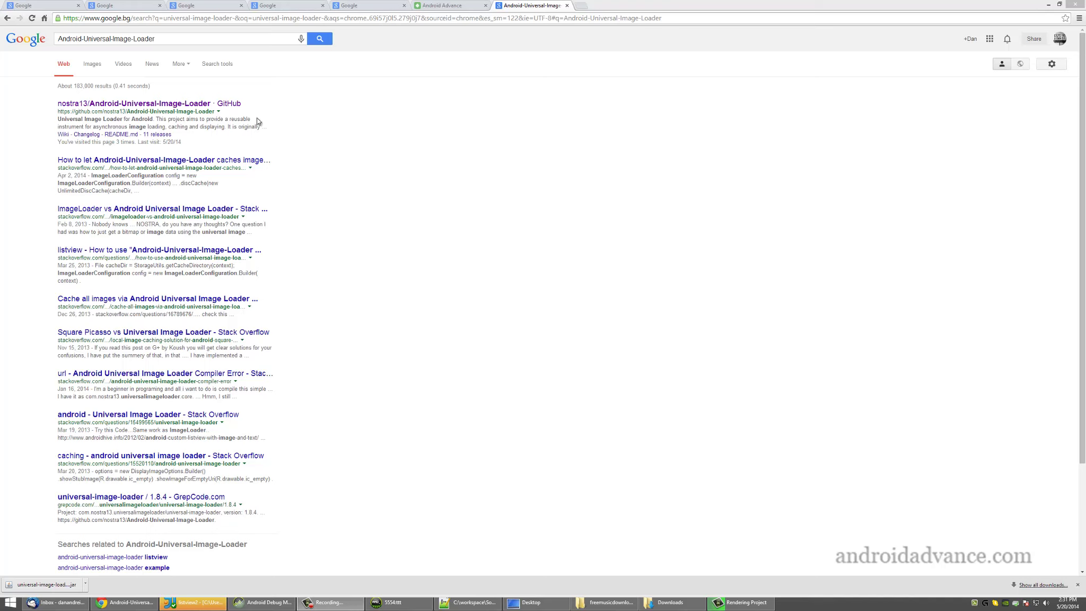
# Open the nostra13 Android-Universal-Image-Loader repository and scroll its README toward the 1.9.1 JAR downloads.
pyautogui.moveTo(168, 40); pyautogui.dragTo(57, 41)
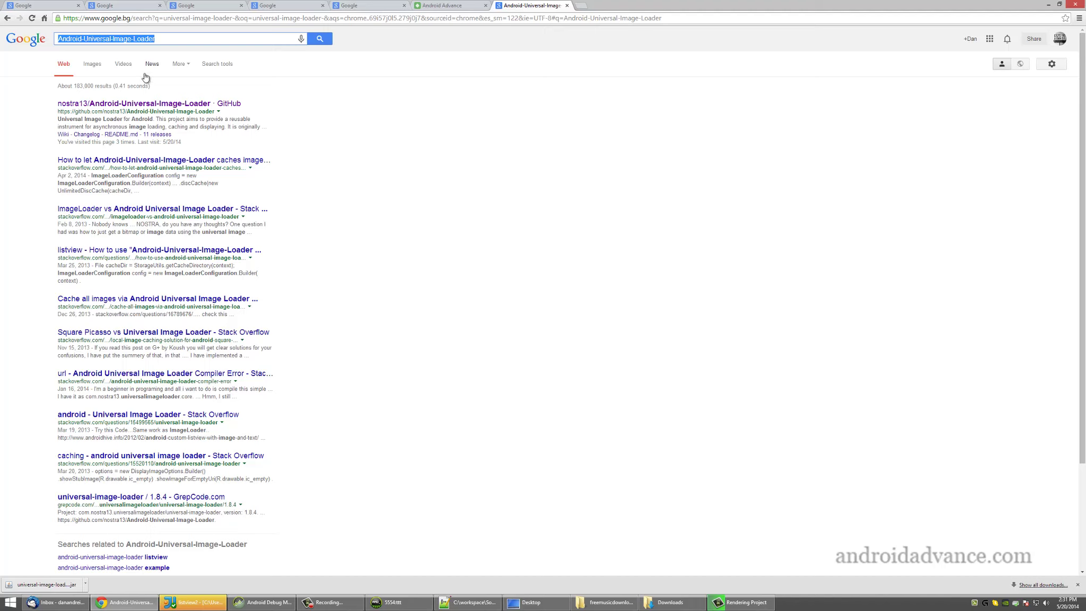
pyautogui.click(165, 39)
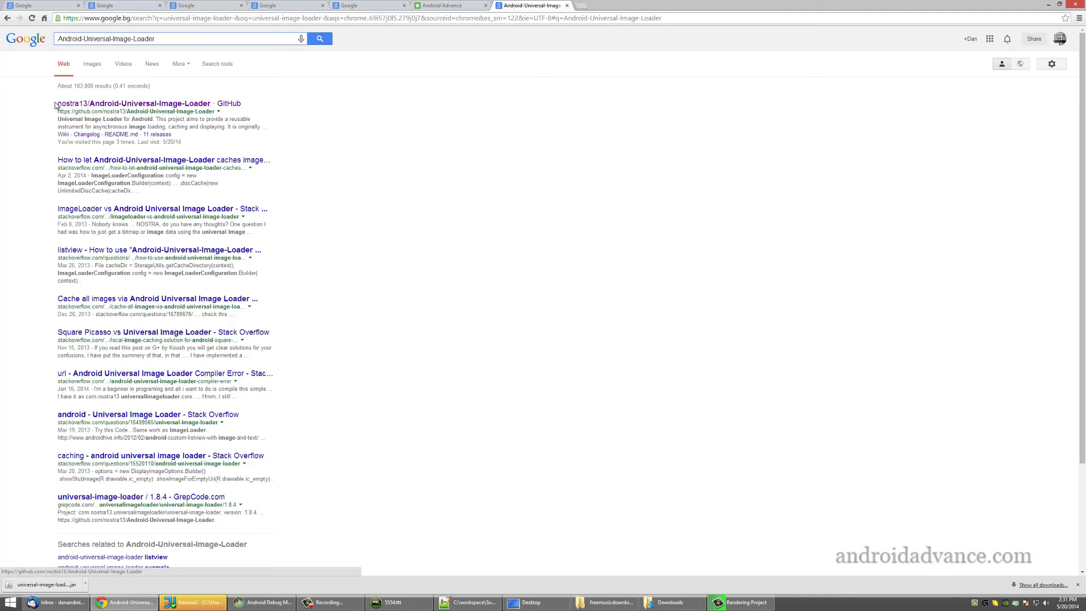
pyautogui.click(78, 104)
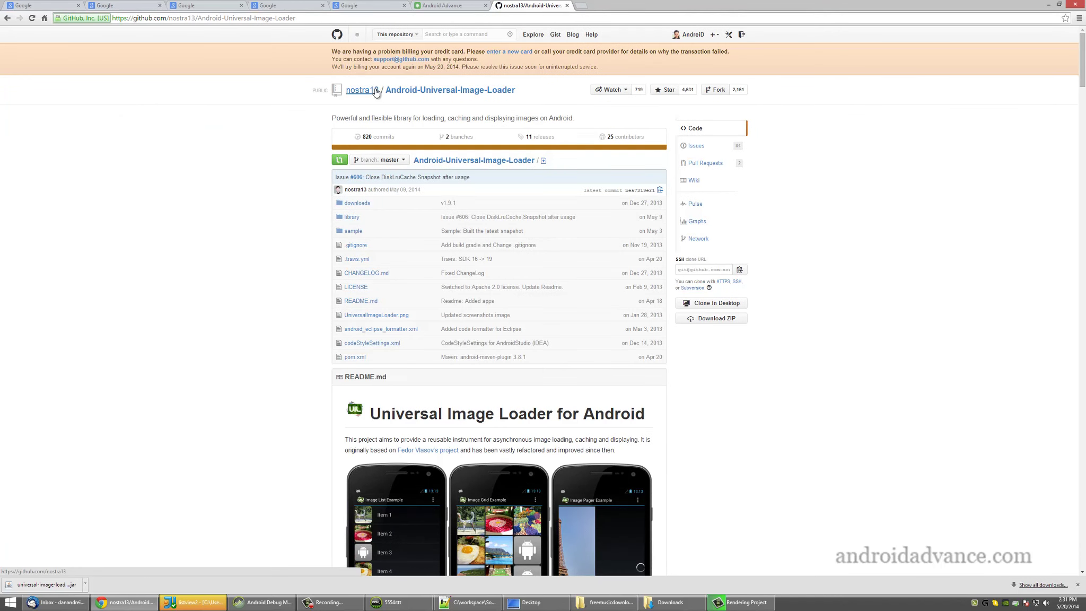
pyautogui.moveTo(378, 91); pyautogui.dragTo(357, 94)
pyautogui.click(343, 97)
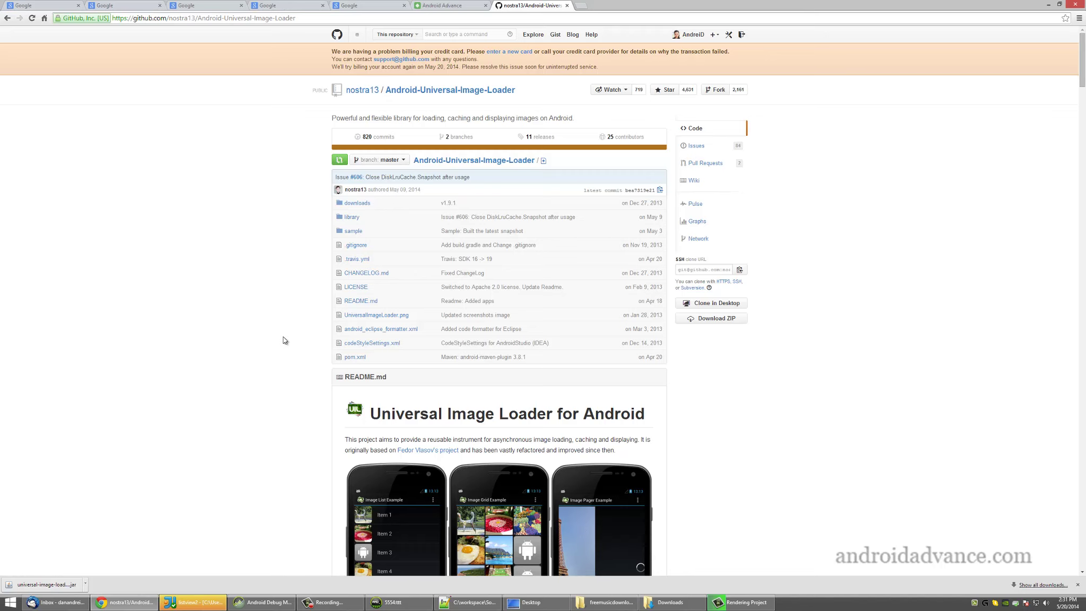
pyautogui.scroll(-3, 284, 339)
pyautogui.scroll(-1, 303, 262)
pyautogui.scroll(-1, 293, 183)
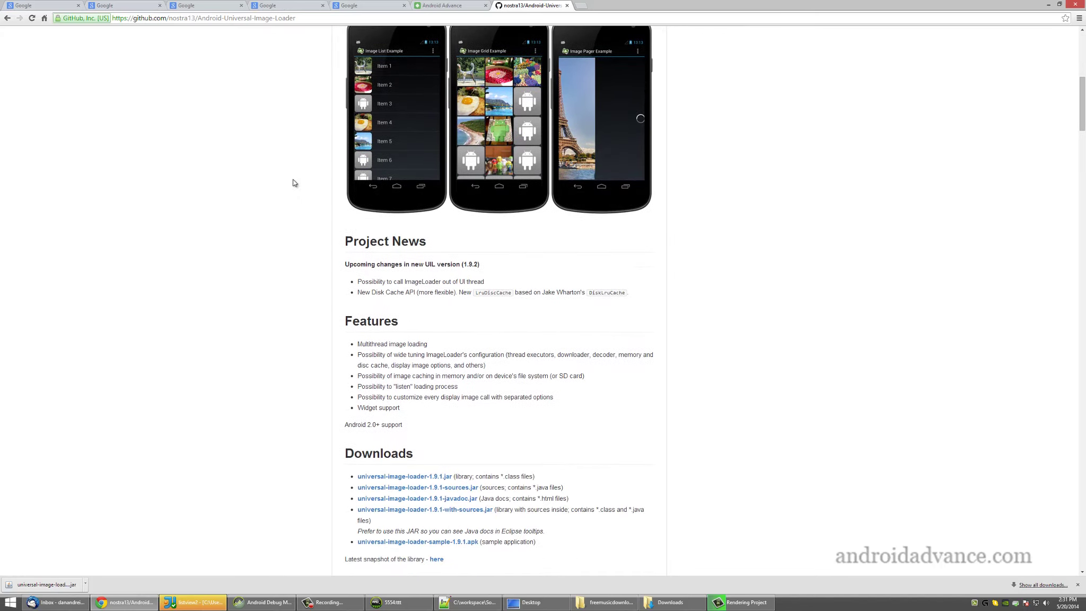
pyautogui.scroll(-2, 288, 212)
pyautogui.scroll(-1, 296, 207)
pyautogui.scroll(-1, 301, 206)
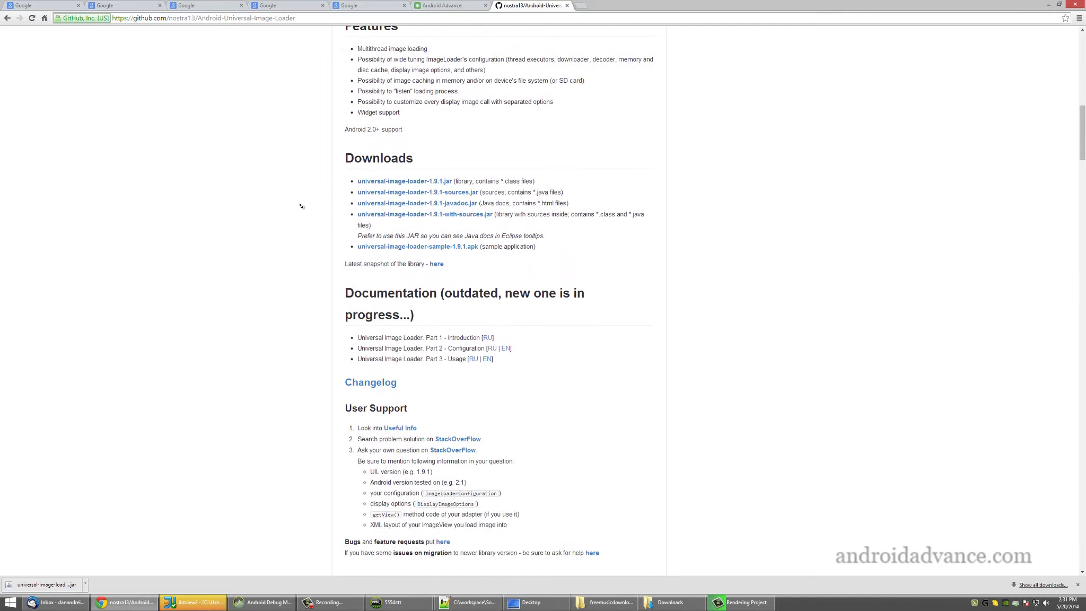
pyautogui.scroll(-1, 302, 205)
pyautogui.scroll(-2, 308, 196)
pyautogui.scroll(-3, 309, 263)
pyautogui.scroll(-2, 308, 232)
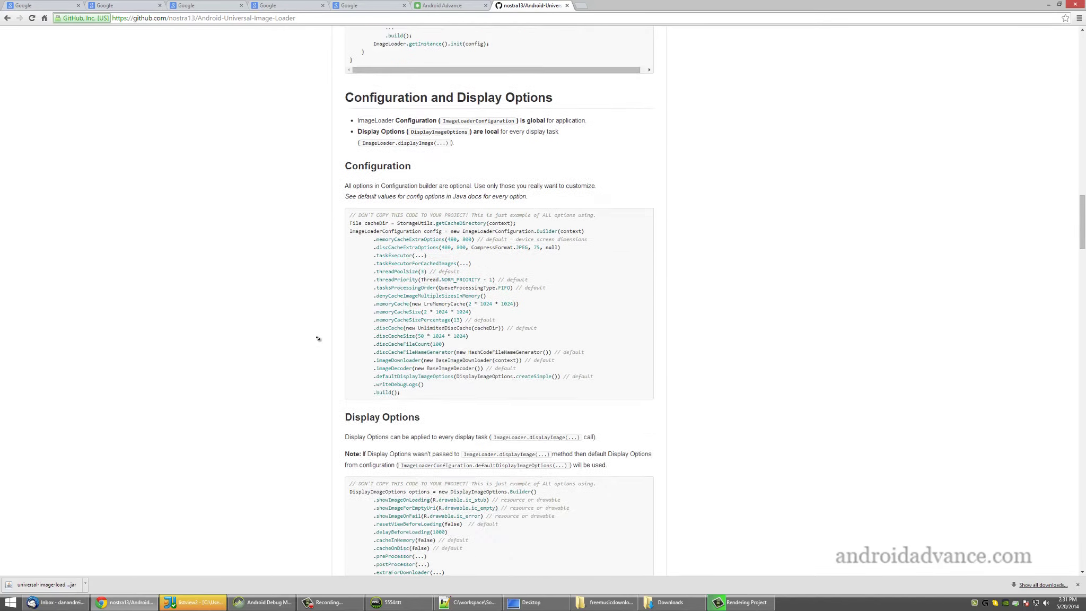
pyautogui.scroll(-2, 318, 339)
pyautogui.scroll(15, 305, 255)
pyautogui.scroll(3, 298, 255)
pyautogui.scroll(-1, 289, 306)
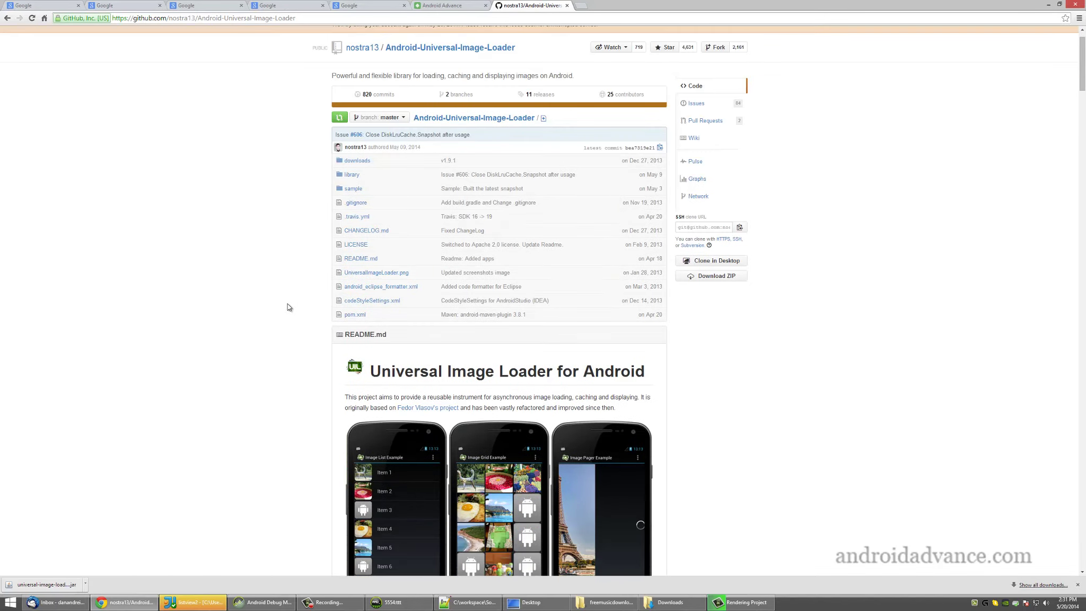
pyautogui.scroll(-1, 284, 302)
pyautogui.scroll(-1, 296, 303)
pyautogui.middleClick(285, 356)
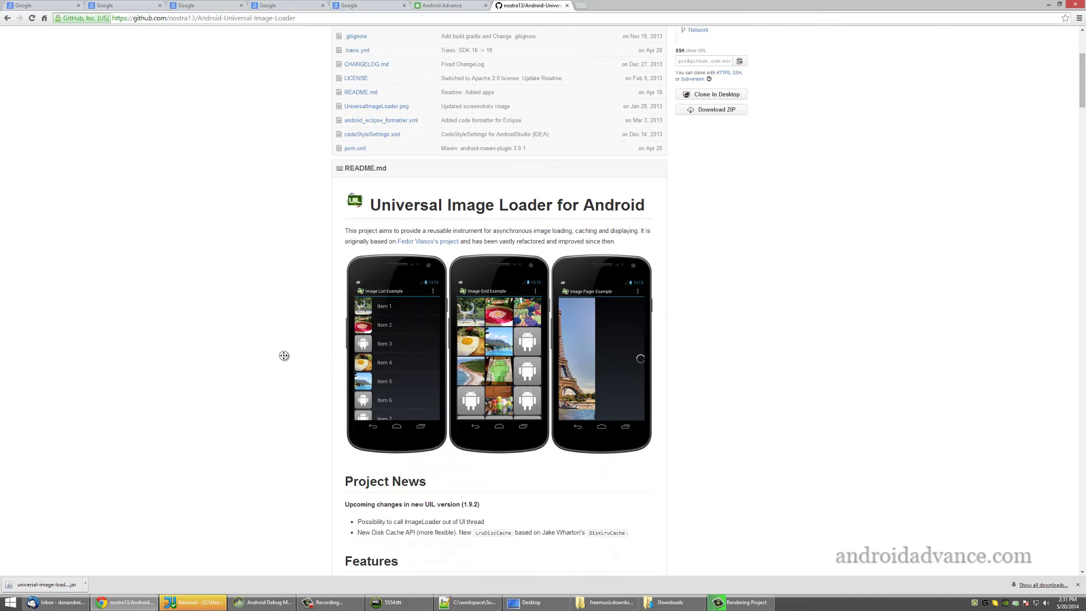
pyautogui.scroll(3, 284, 356)
pyautogui.scroll(-2, 308, 272)
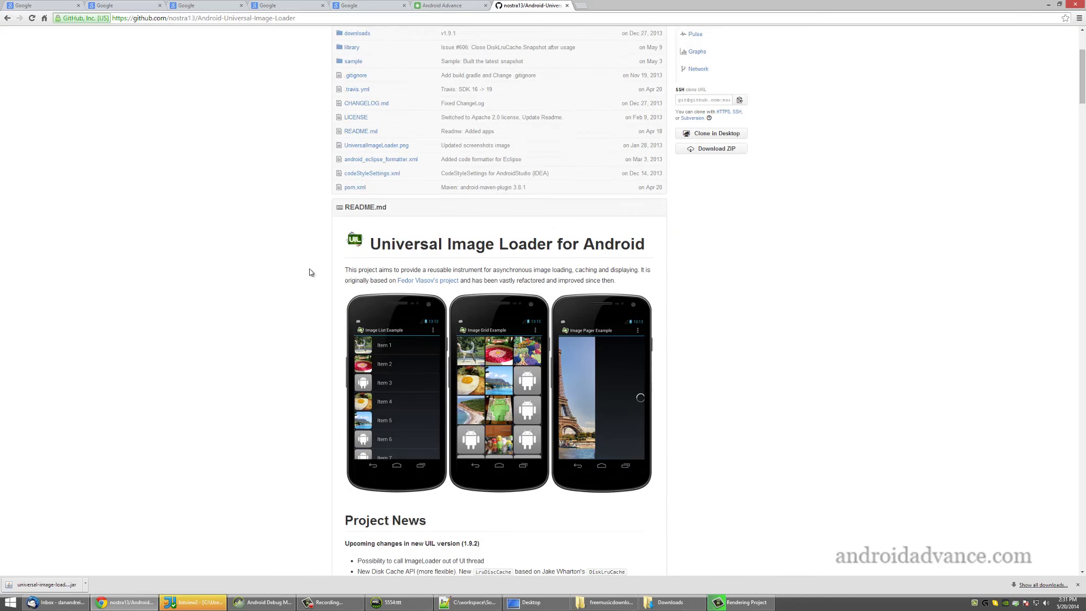
pyautogui.scroll(-5, 332, 322)
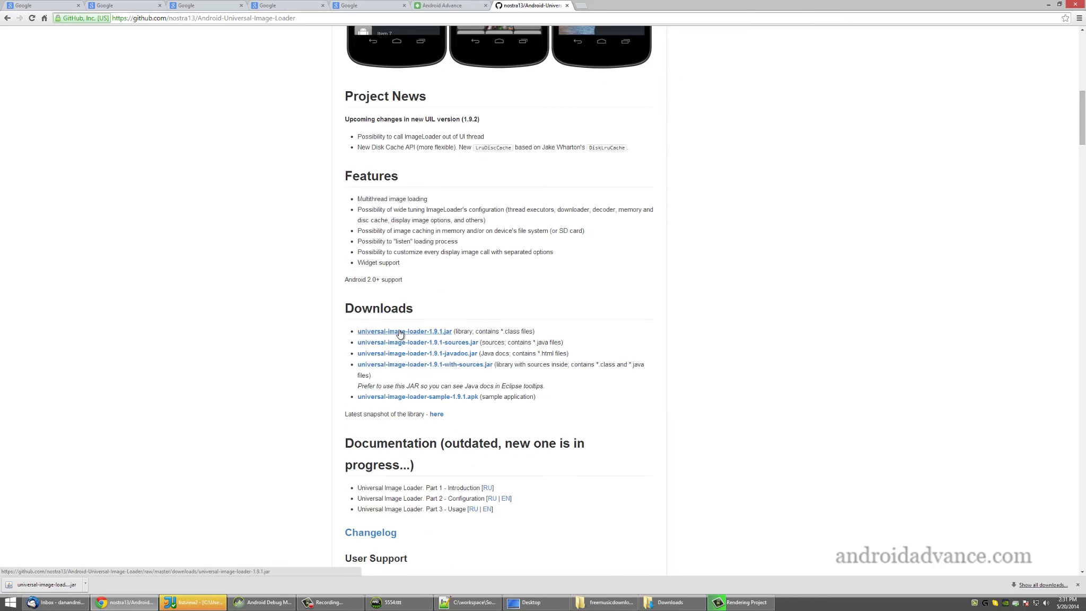
pyautogui.click(195, 601)
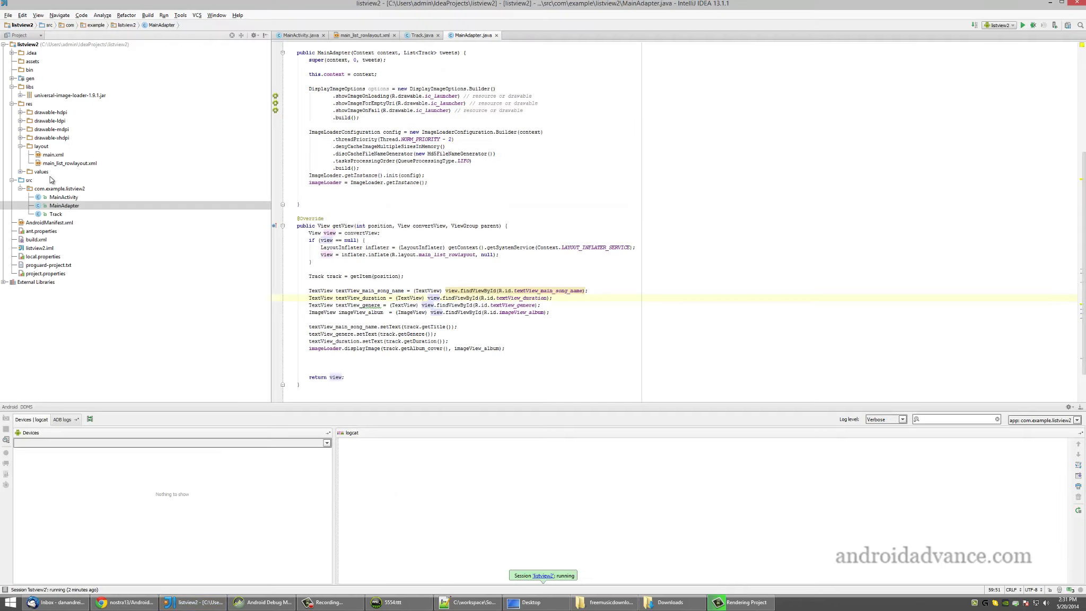
pyautogui.click(53, 95)
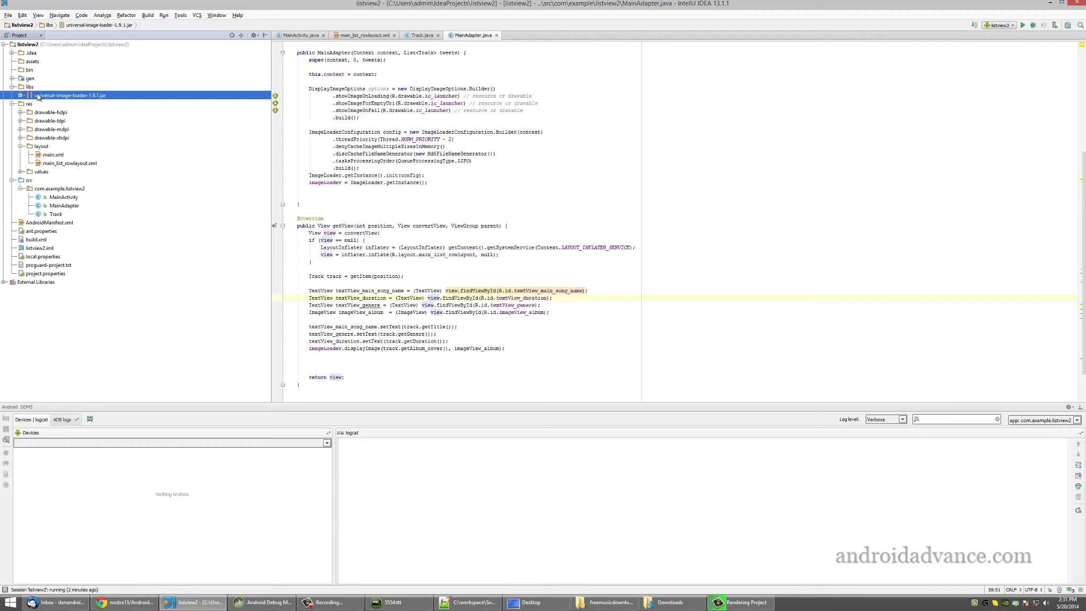
pyautogui.rightClick(104, 96)
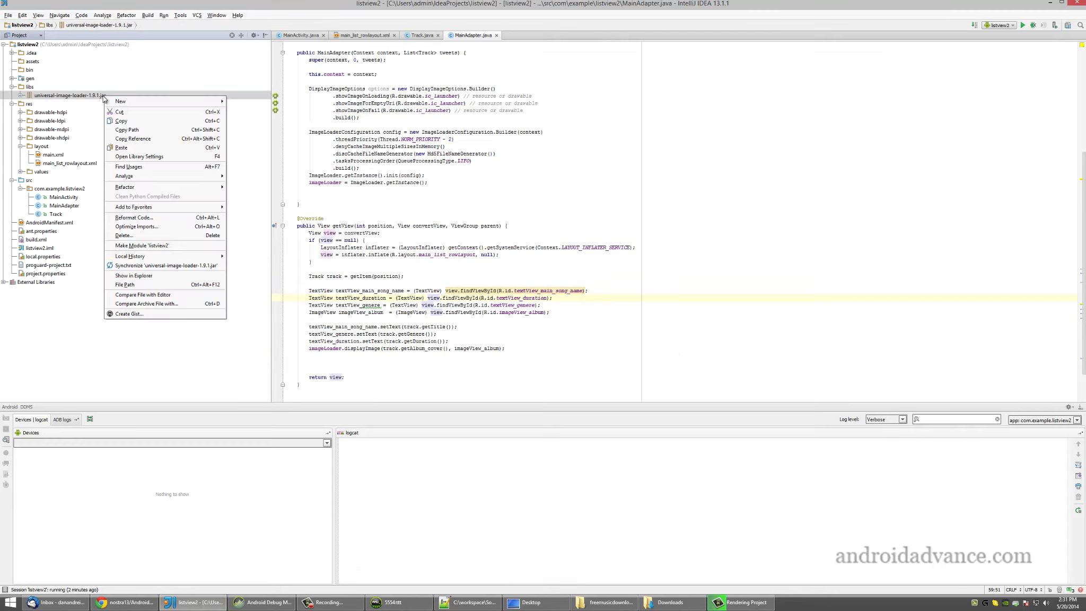
pyautogui.click(72, 336)
pyautogui.scroll(7, 454, 228)
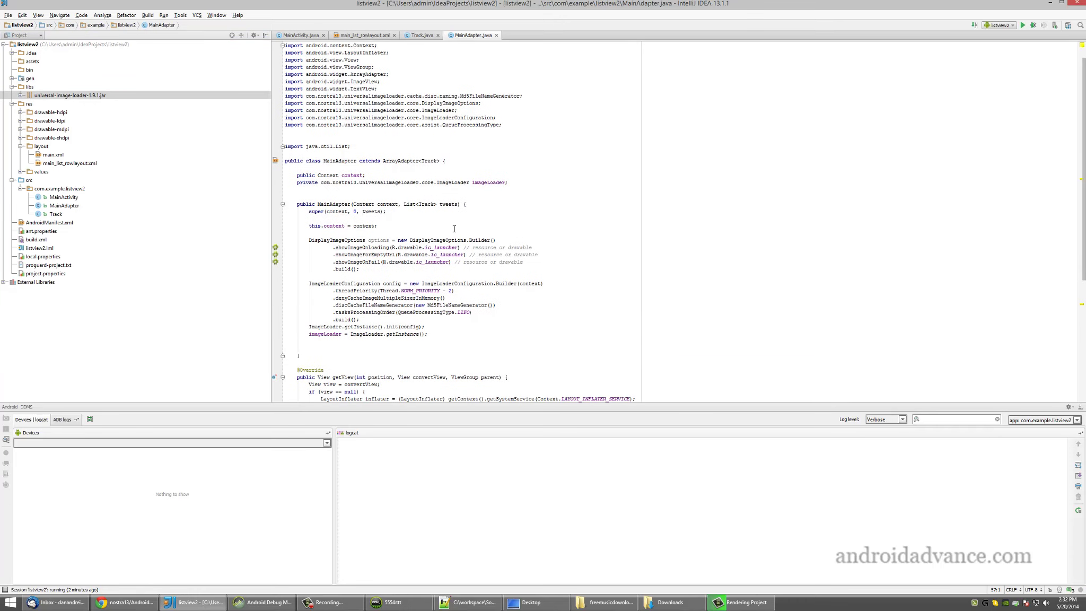
pyautogui.scroll(1, 454, 228)
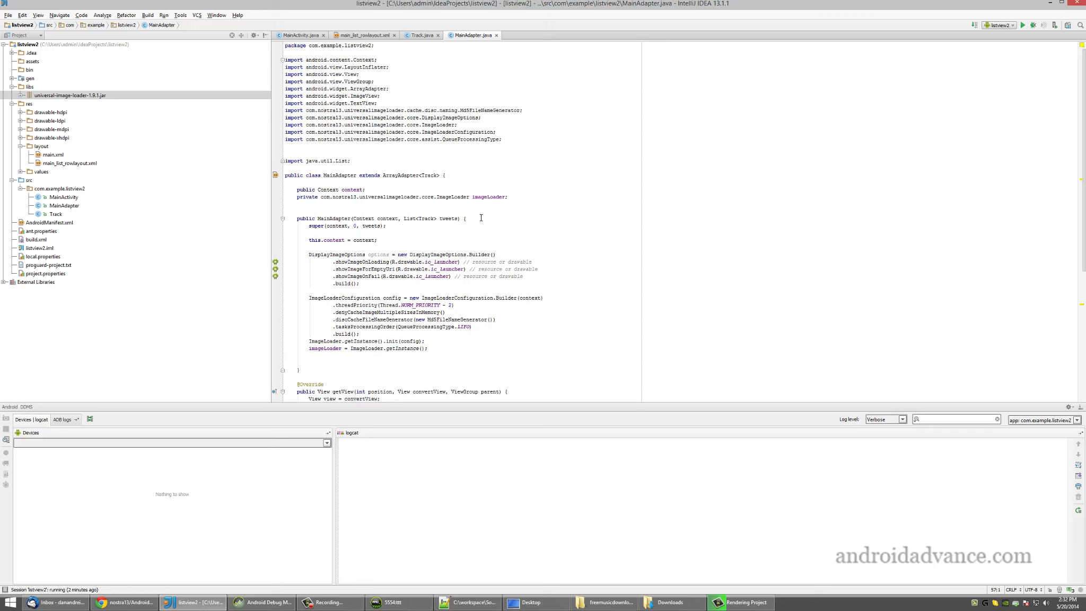
pyautogui.moveTo(306, 254); pyautogui.dragTo(447, 347)
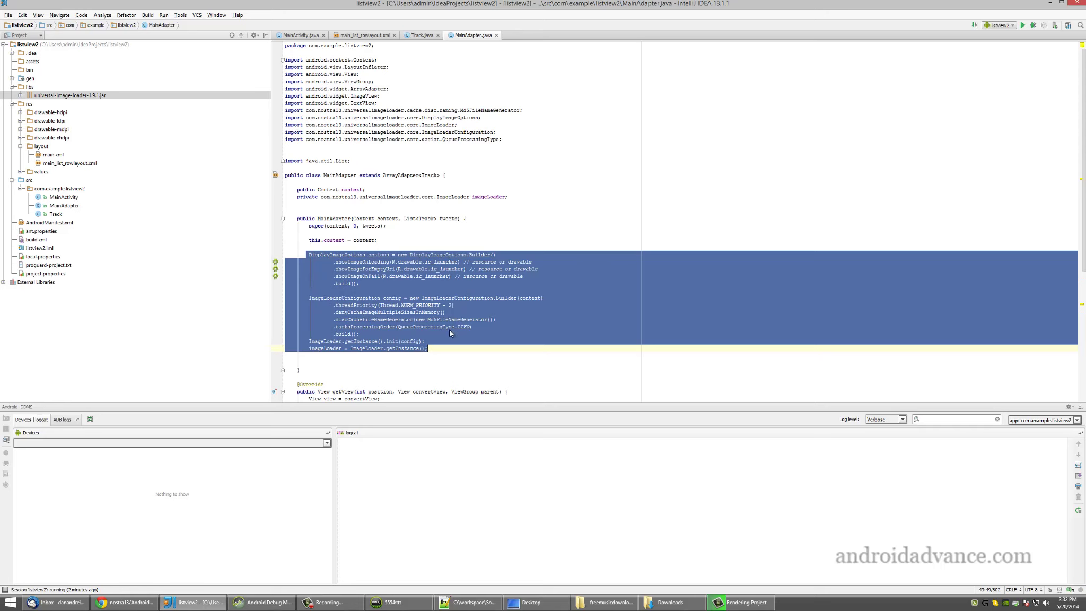
pyautogui.click(448, 354)
pyautogui.scroll(-6, 444, 341)
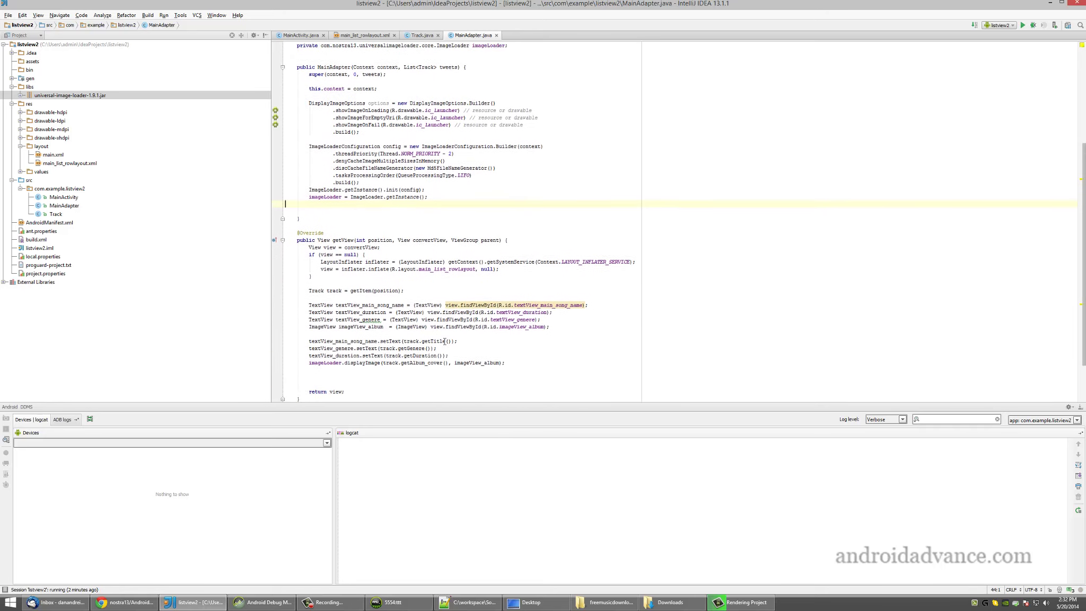
pyautogui.scroll(-1, 445, 341)
pyautogui.moveTo(309, 342); pyautogui.dragTo(505, 341)
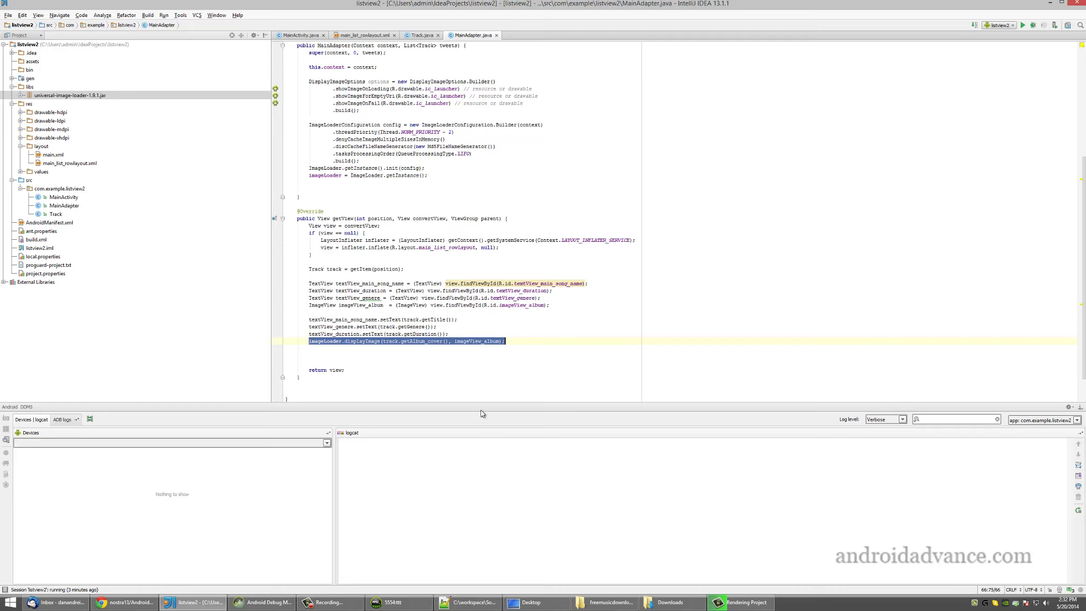
# Bring the 5554:ttt emulator forward to show listviewtutorial1 with Mozart album covers.
pyautogui.click(390, 603)
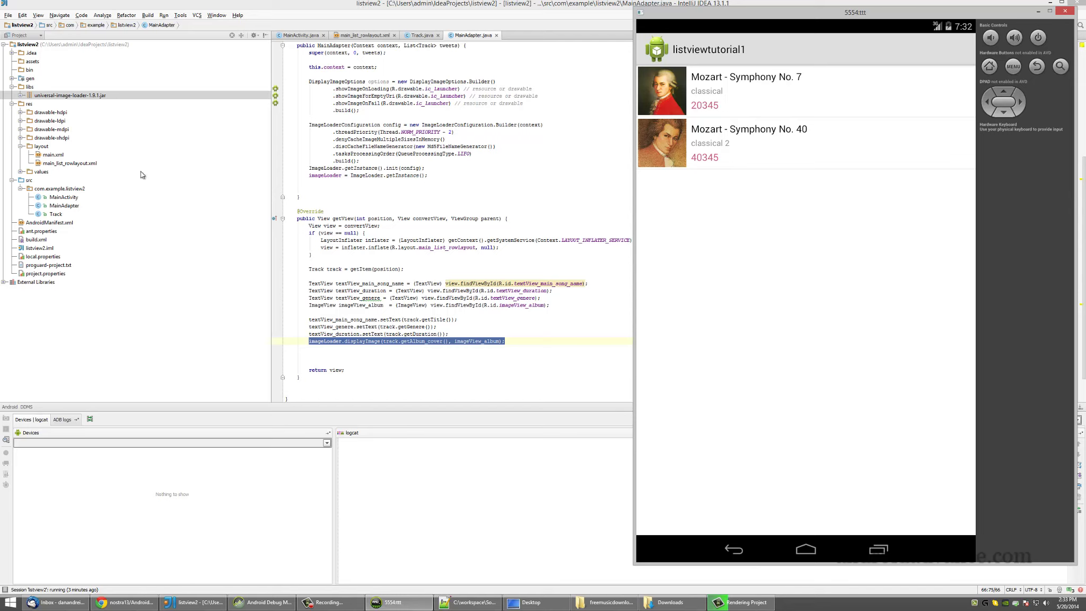
# Return to Chrome and show the Android Advance Tutorials page with its source downloads.
pyautogui.click(127, 602)
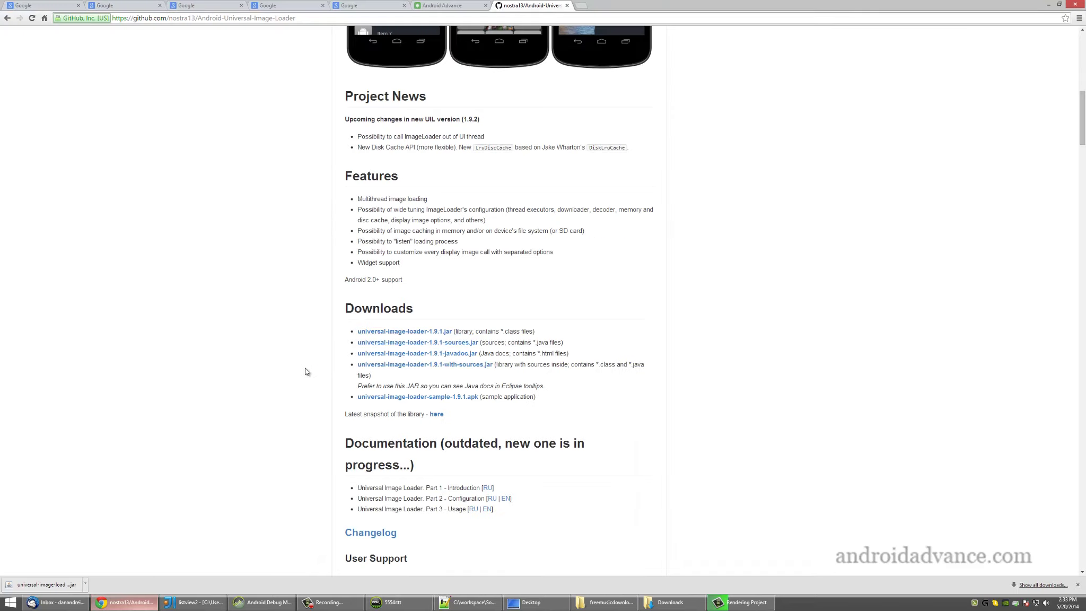
pyautogui.click(450, 10)
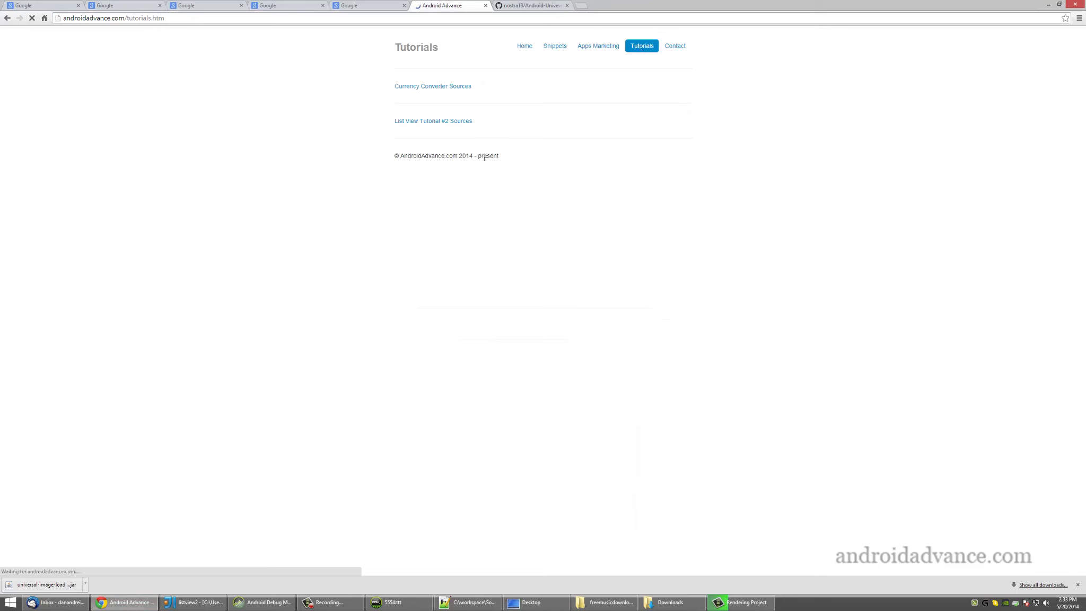